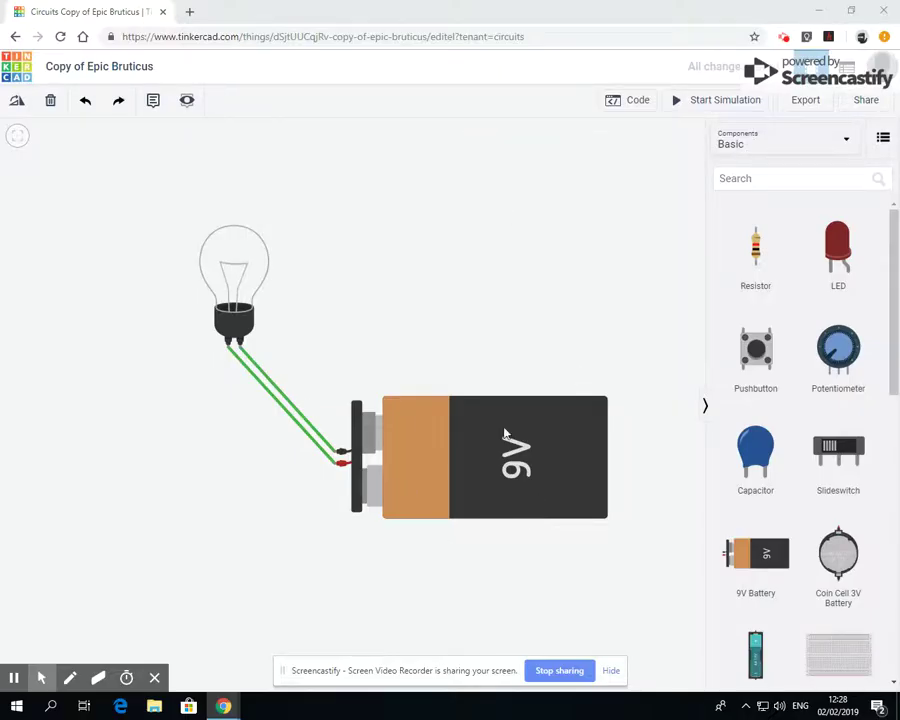
- Simulate the single-bulb circuit, then shift the first bulb further left
click(688, 106)
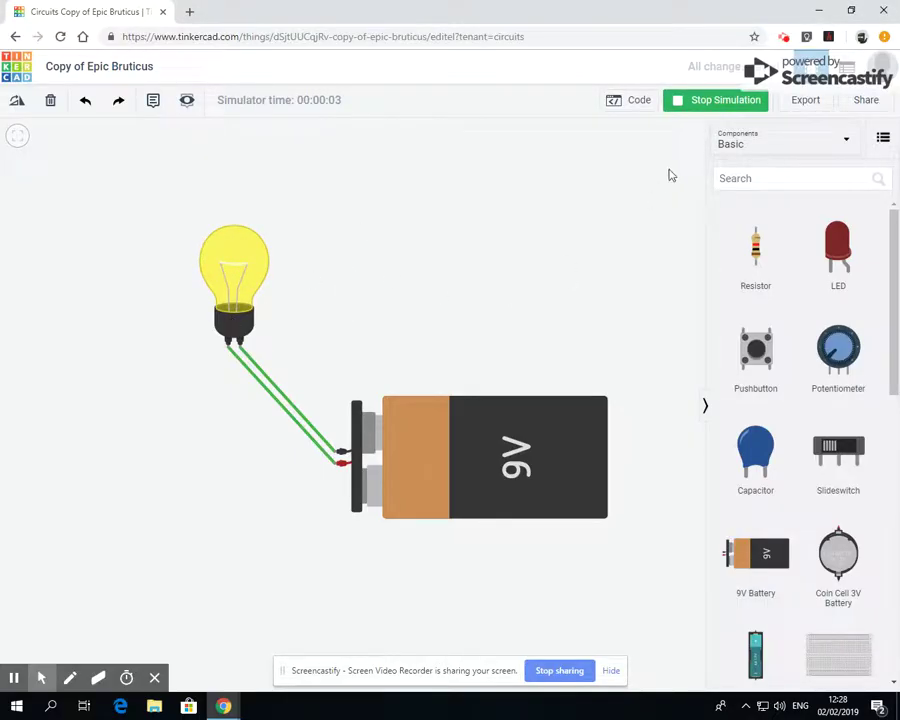
click(712, 100)
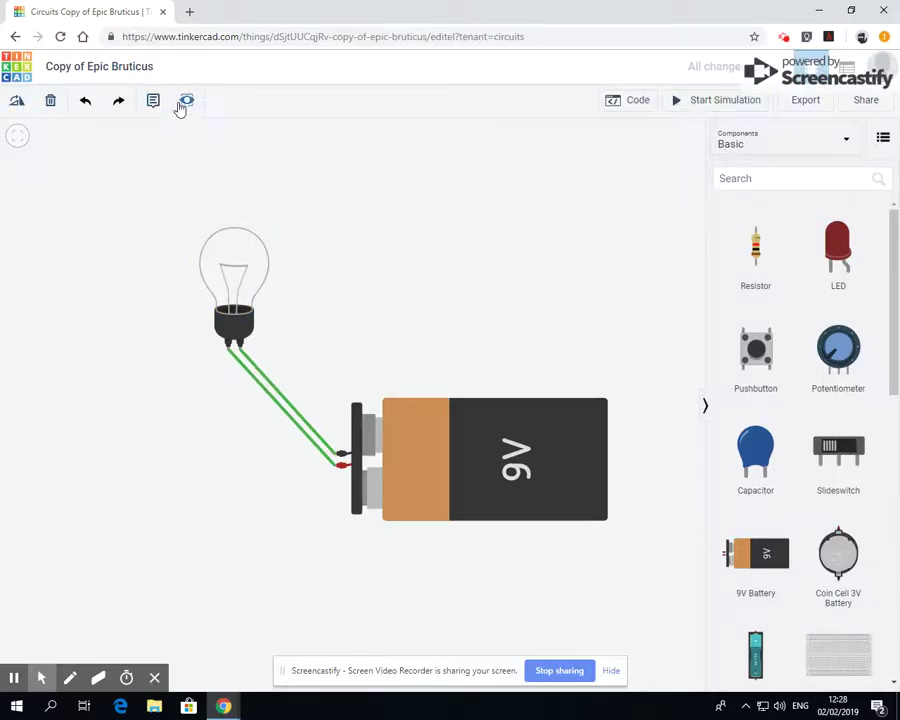
click(248, 366)
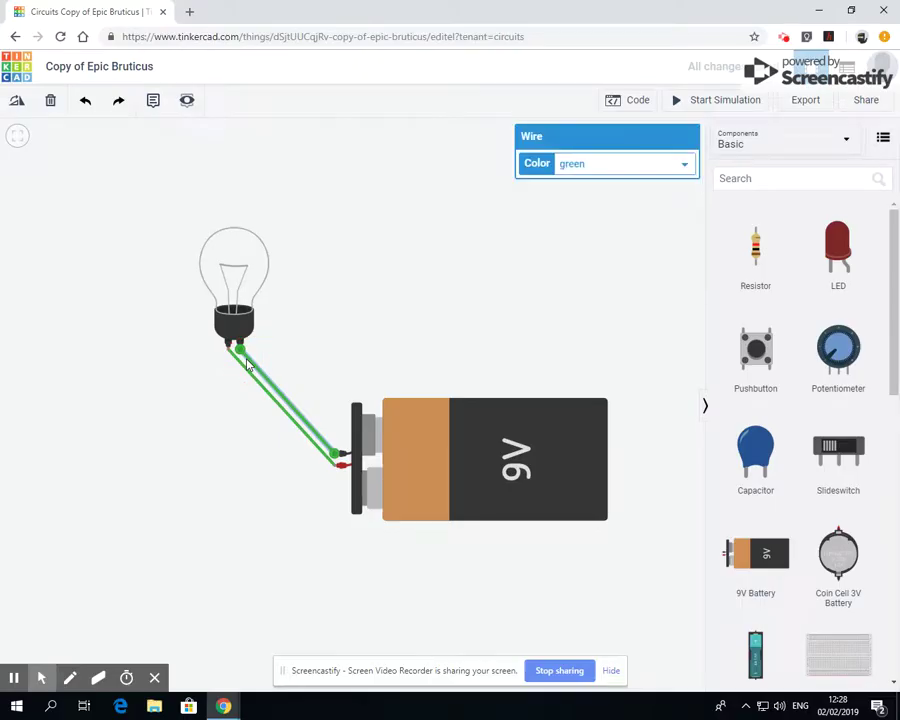
click(249, 364)
drag(236, 262, 99, 277)
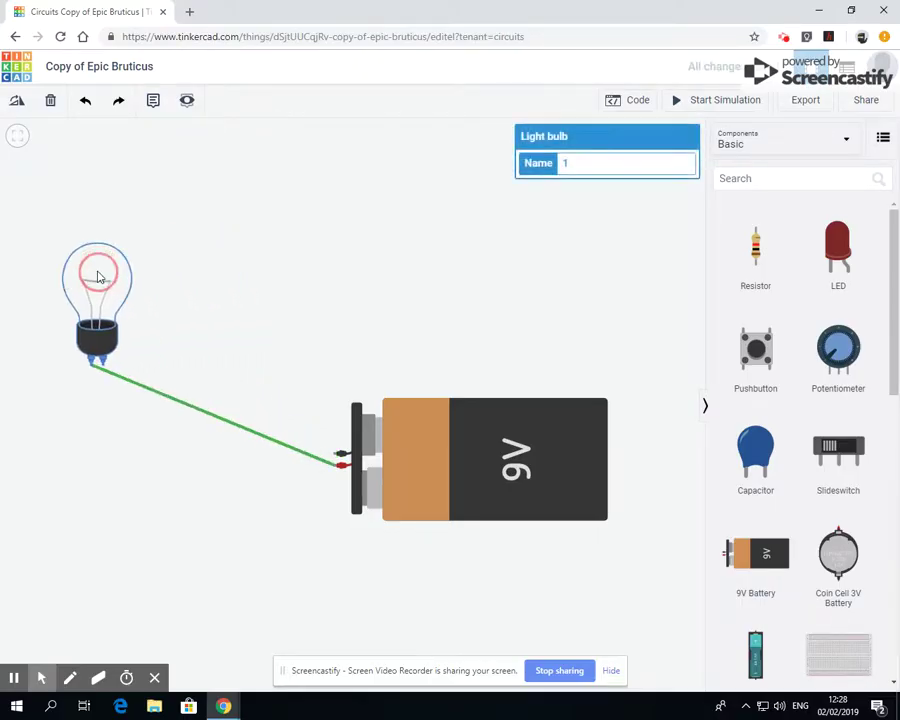
- Show all components and drag a second Light bulb onto the canvas
click(842, 139)
click(747, 209)
drag(893, 225, 848, 300)
scroll(848, 300, down, 3)
mouse_move(751, 518)
mouse_down()
mouse_move(313, 272)
mouse_move(245, 257)
mouse_up()
- Wire the new bulb between the first bulb and battery negative, then simulate both glowing
click(105, 362)
click(266, 272)
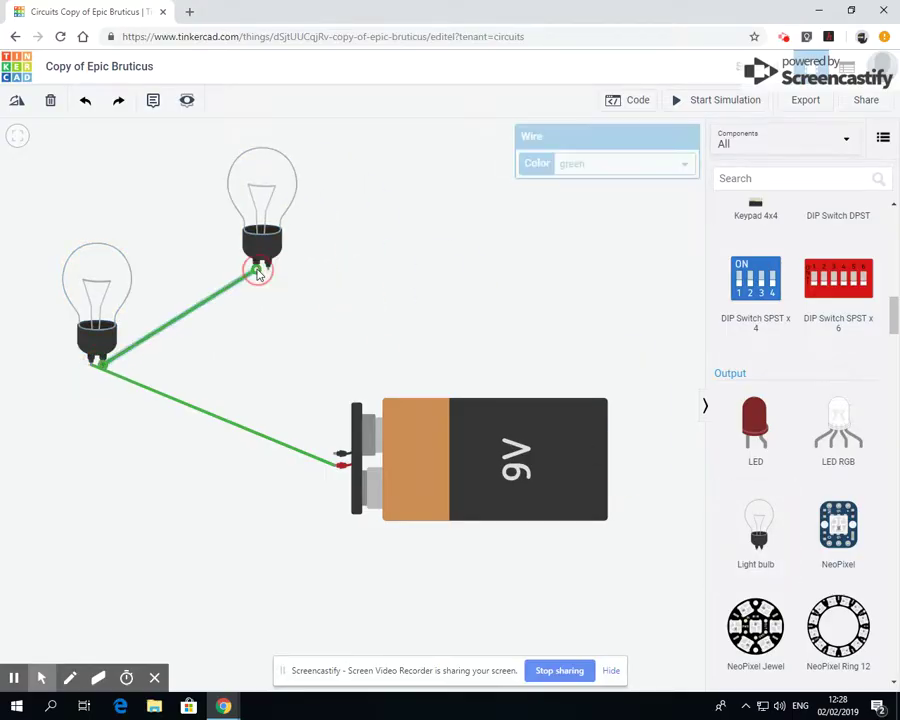
click(266, 264)
click(336, 455)
click(709, 102)
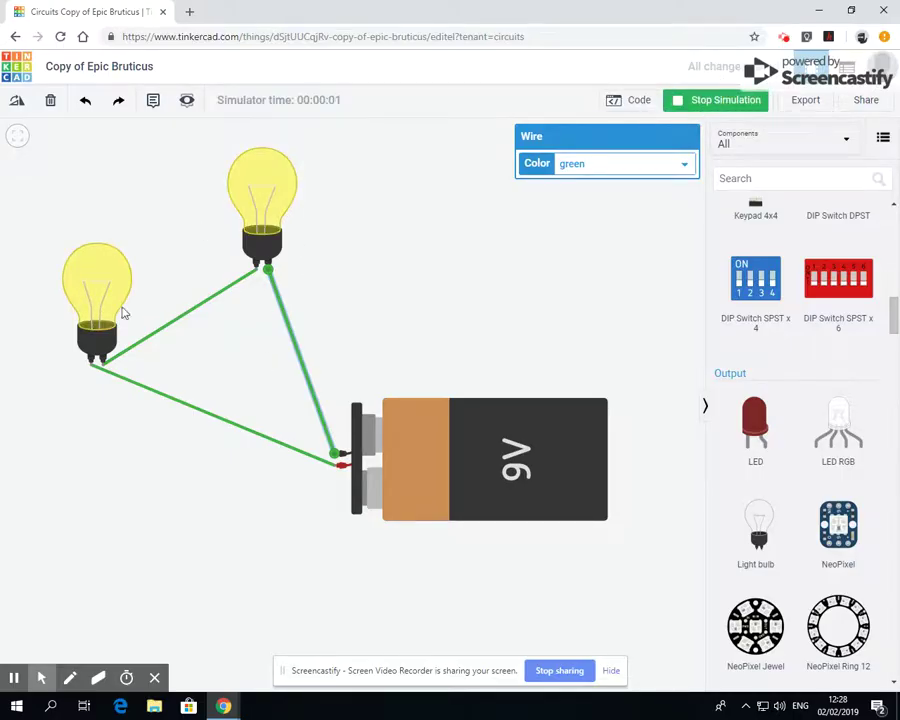
click(252, 356)
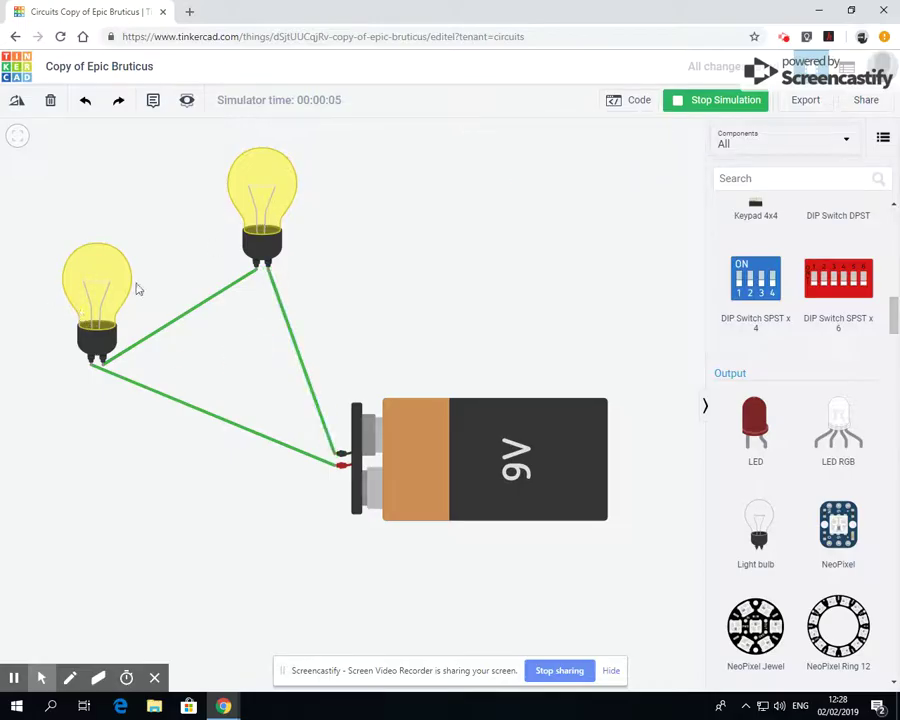
- Delete the second bulb's wires, reconnect the left bulb to battery negative, and simulate
click(245, 283)
drag(284, 312, 284, 318)
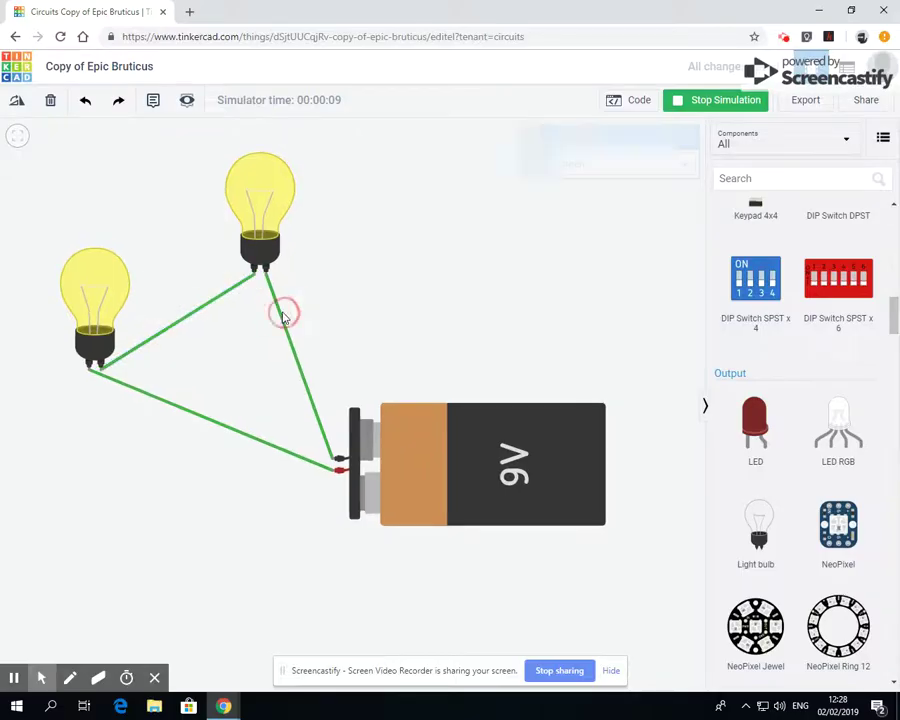
click(284, 322)
key(Delete)
click(221, 301)
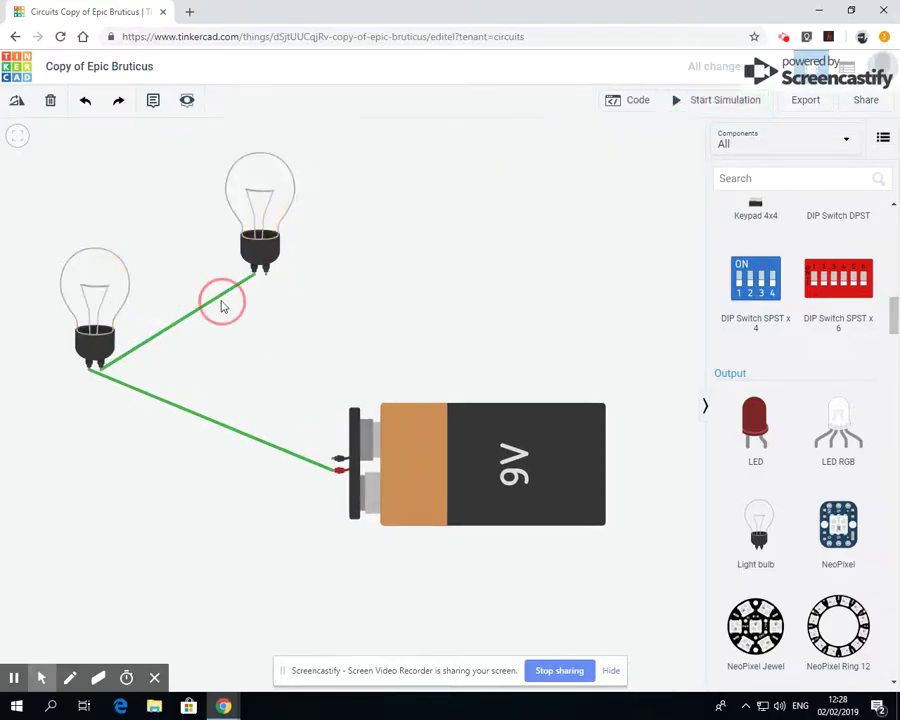
key(Delete)
click(100, 369)
click(332, 458)
click(676, 102)
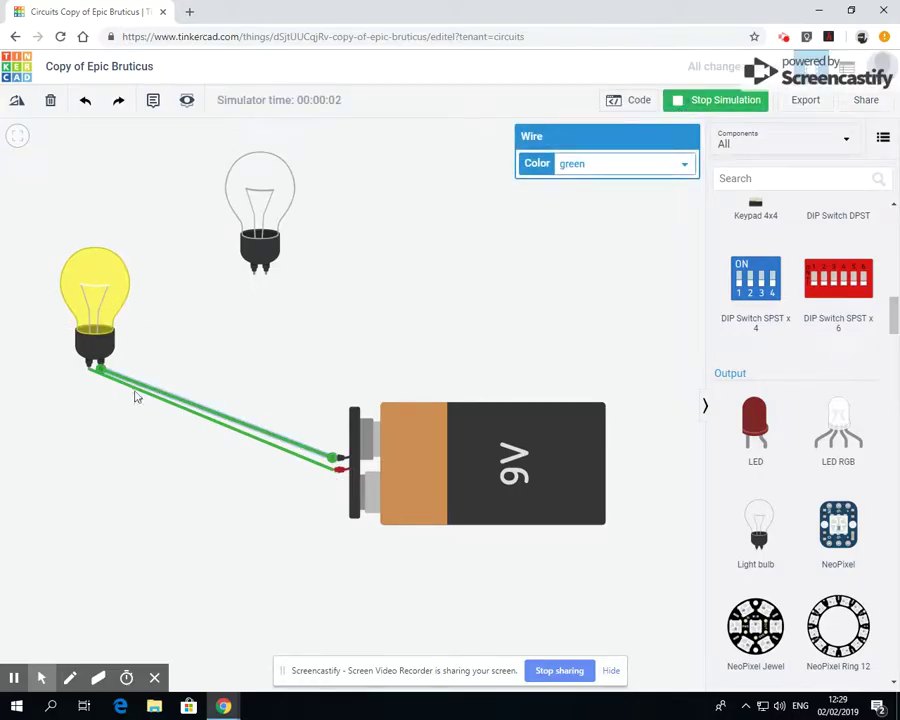
- Add third and fourth light bulbs in line with the second bulb
drag(747, 518, 359, 215)
drag(772, 552, 462, 250)
drag(356, 176, 356, 213)
- Wire all four bulbs in series back to the battery's negative terminal and simulate
click(97, 364)
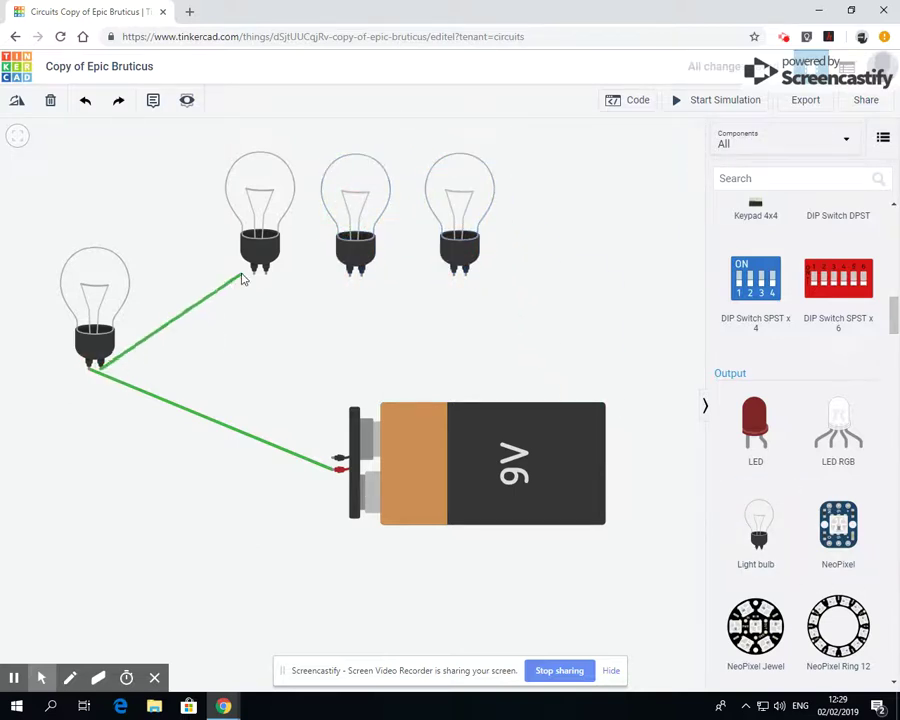
click(252, 275)
click(259, 271)
click(351, 274)
click(378, 277)
click(455, 271)
click(457, 268)
click(331, 460)
click(700, 103)
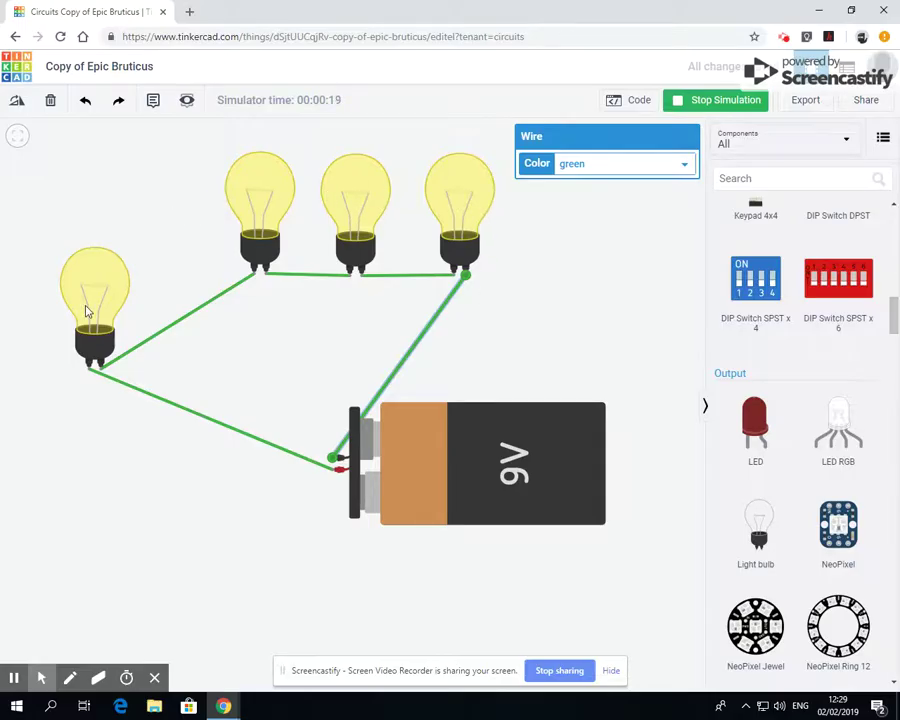
- Stop the simulation, move the 9V battery lower, and delete its wire to the right bulb
click(534, 366)
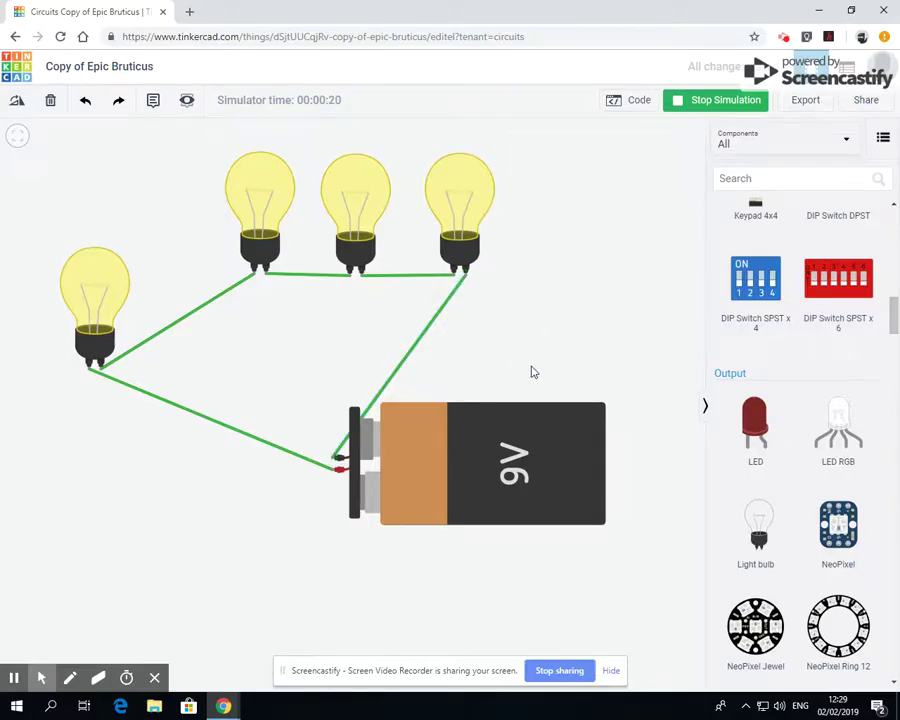
click(552, 444)
click(546, 501)
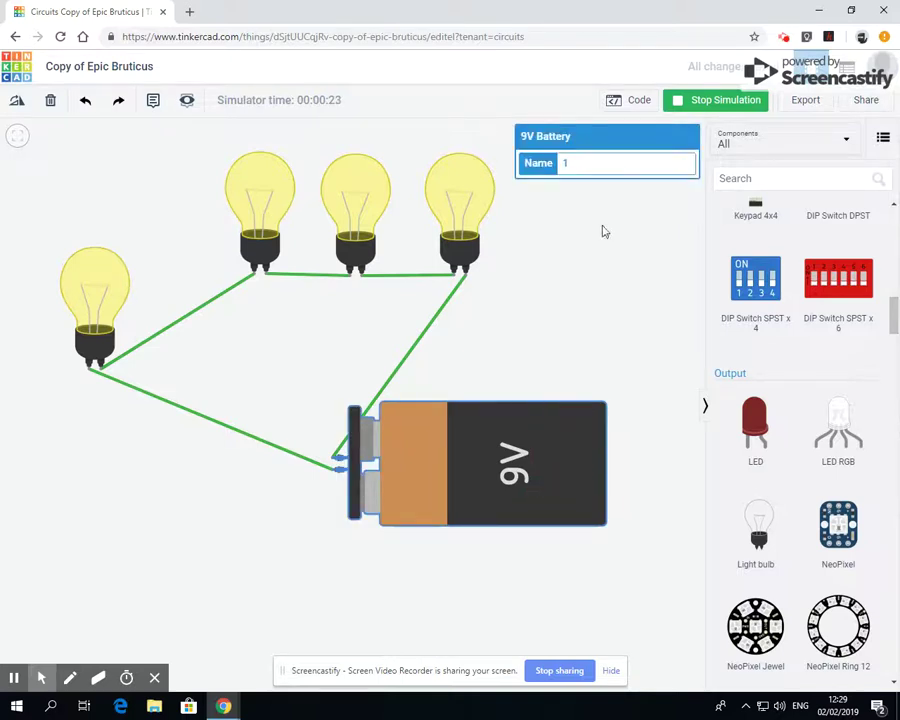
click(715, 100)
drag(524, 453, 514, 518)
click(418, 366)
click(420, 364)
key(Delete)
- Add a second 9V battery in series between the first battery and right bulb, then simulate
mouse_move(895, 308)
mouse_down()
mouse_move(895, 215)
mouse_move(895, 297)
mouse_up()
scroll(890, 300, down, 5)
drag(760, 432, 370, 395)
click(316, 546)
click(365, 387)
click(366, 386)
click(463, 276)
click(710, 101)
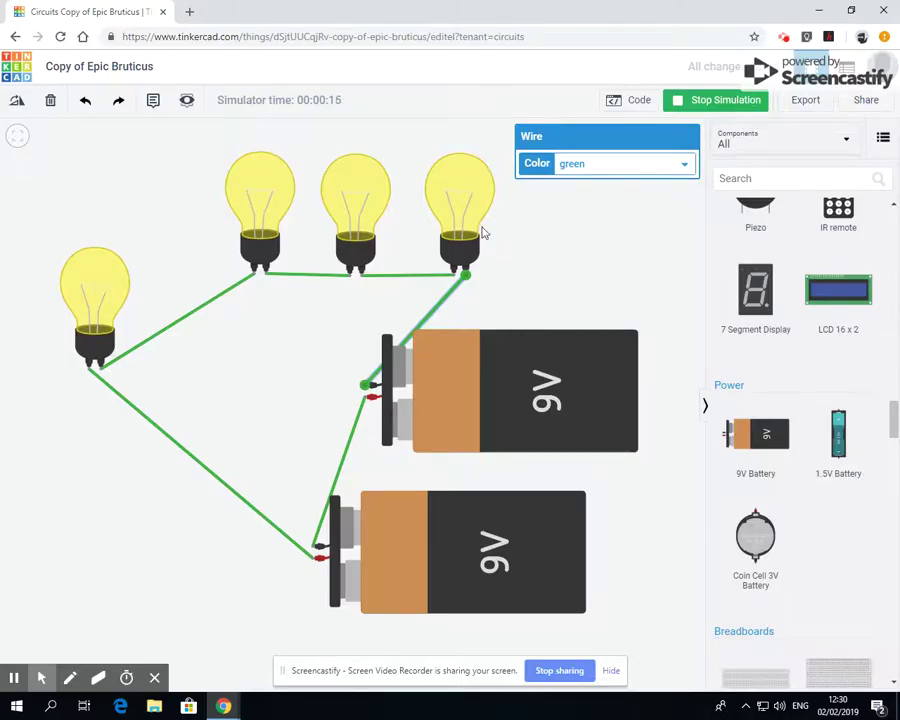
- Stop the simulation, delete all four bulbs and the second 9V battery, and centre the remaining battery
click(715, 100)
click(466, 186)
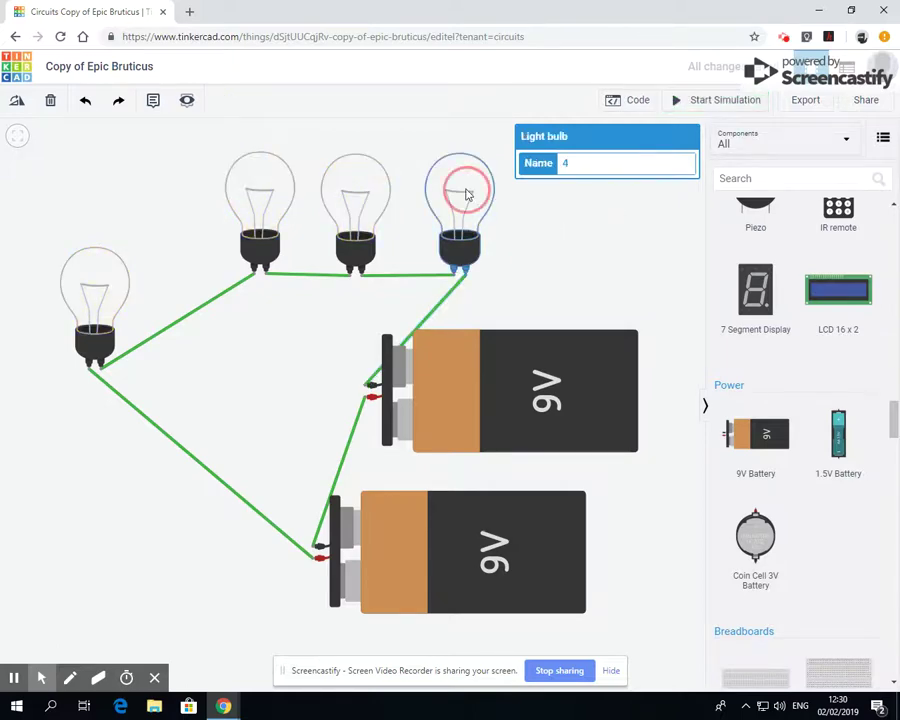
key(Delete)
click(352, 190)
key(Delete)
click(284, 186)
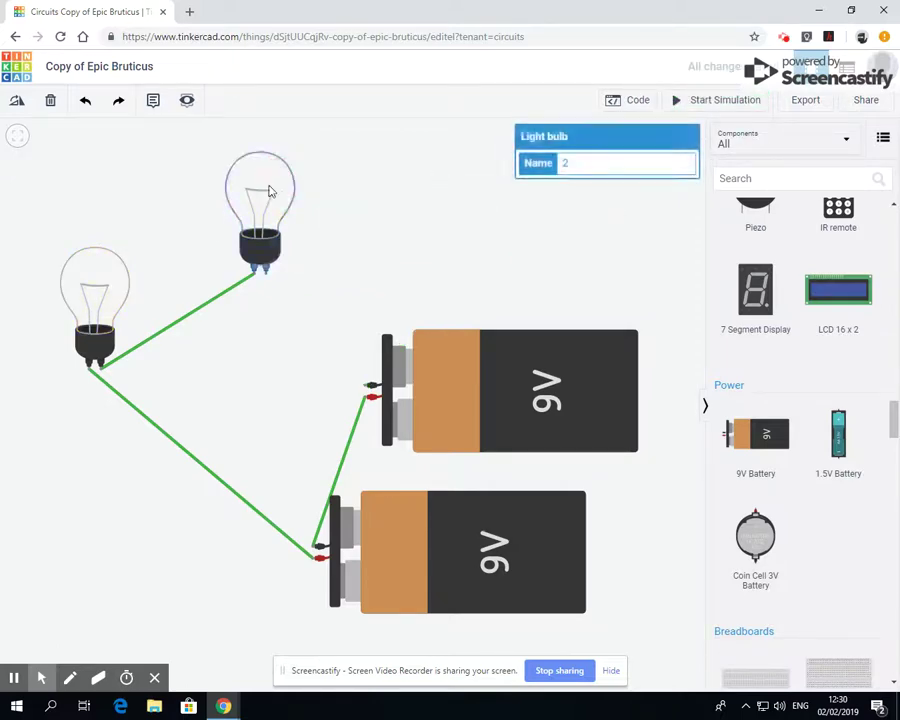
key(Delete)
click(115, 283)
key(Delete)
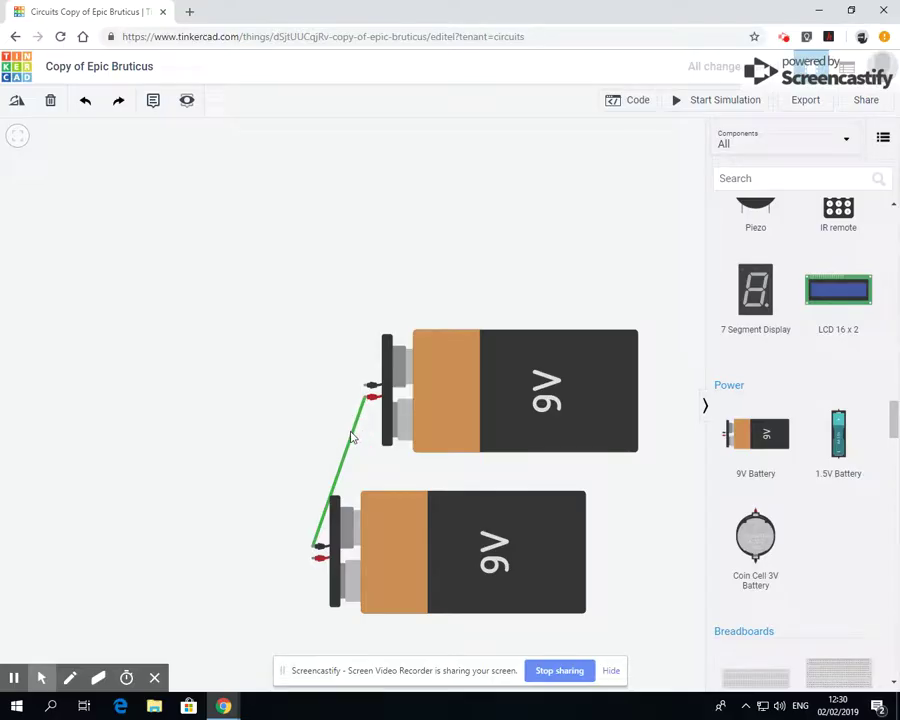
click(352, 437)
key(Delete)
click(478, 414)
key(Delete)
drag(416, 584, 437, 431)
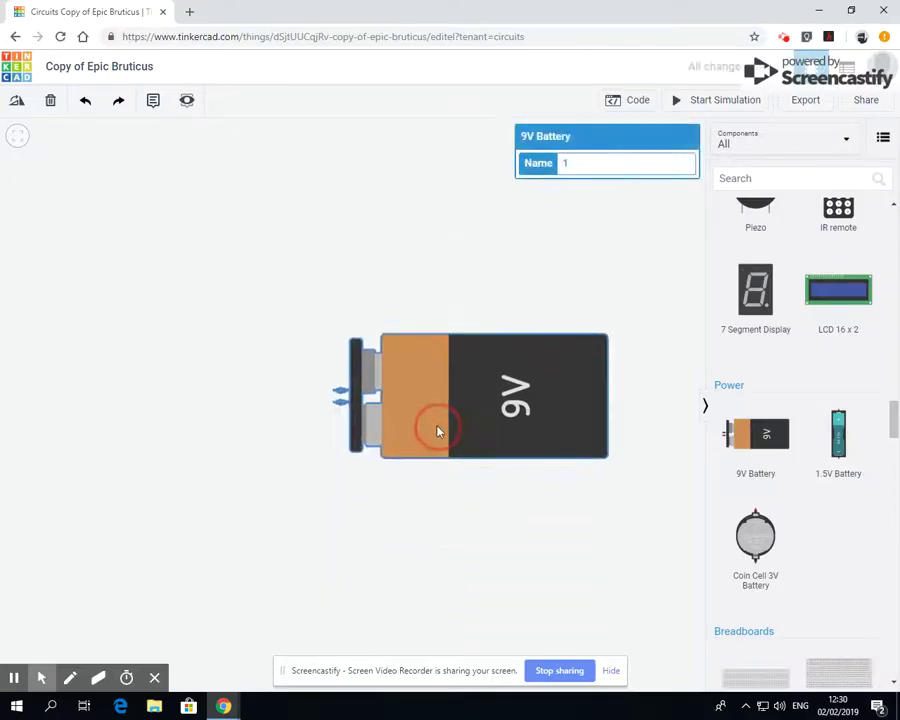
- Add an LED, set its colour to green, and place it left of the battery
drag(893, 420, 894, 326)
drag(757, 365, 163, 280)
click(635, 190)
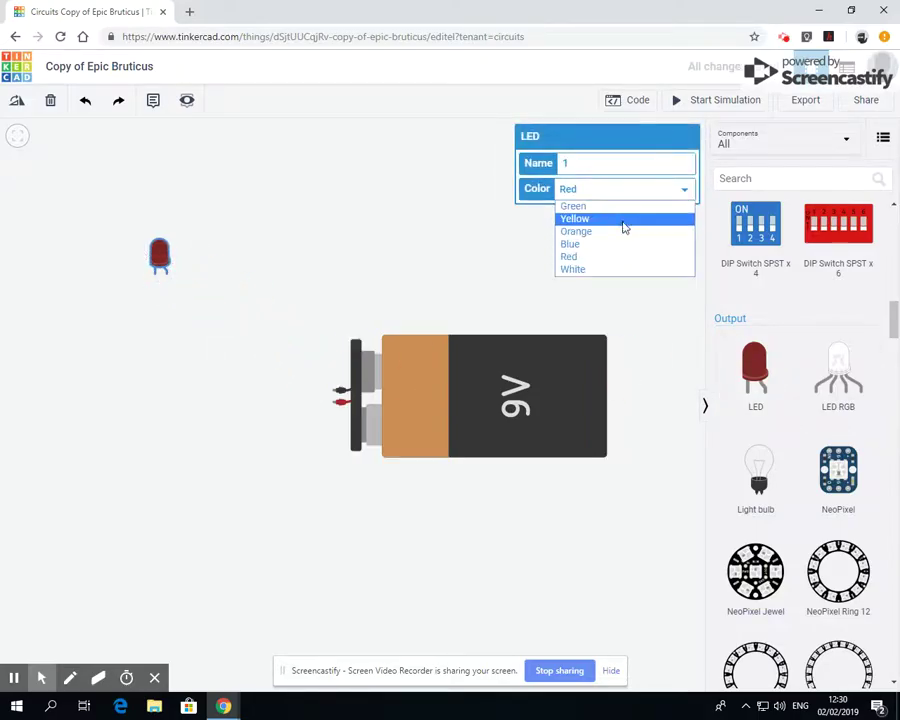
click(620, 206)
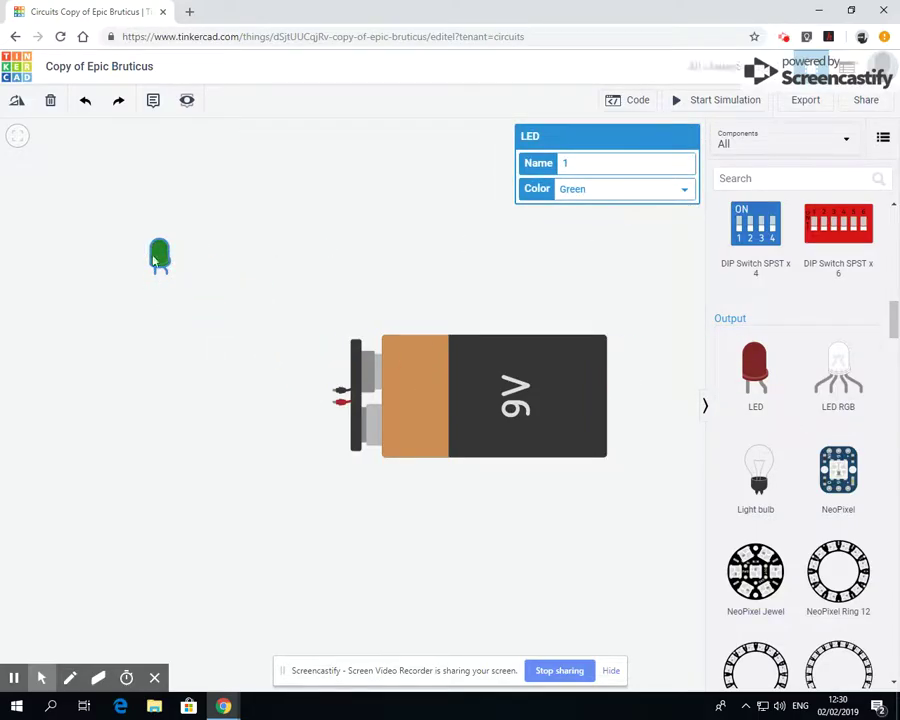
drag(159, 259, 156, 316)
click(180, 344)
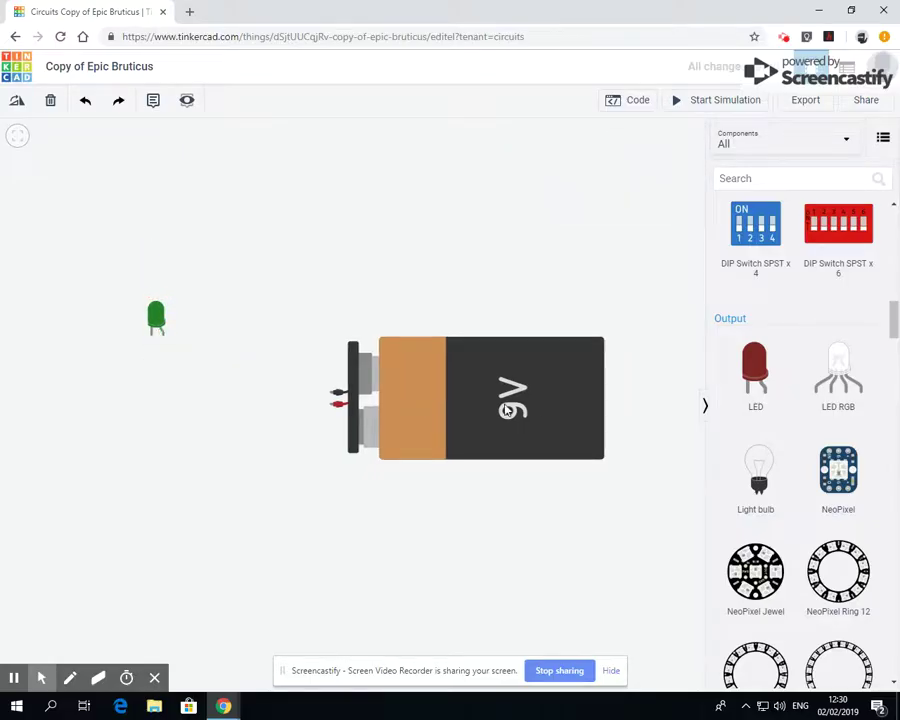
- Wire the LED's anode and cathode legs to the 9V battery's terminals
click(162, 334)
click(332, 392)
click(332, 404)
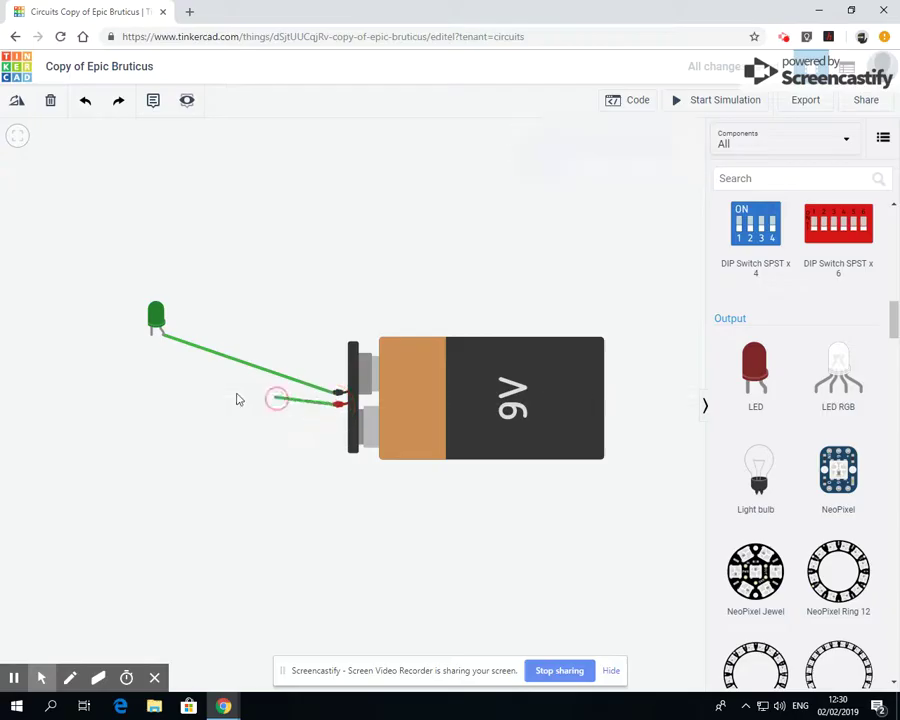
click(152, 333)
click(273, 510)
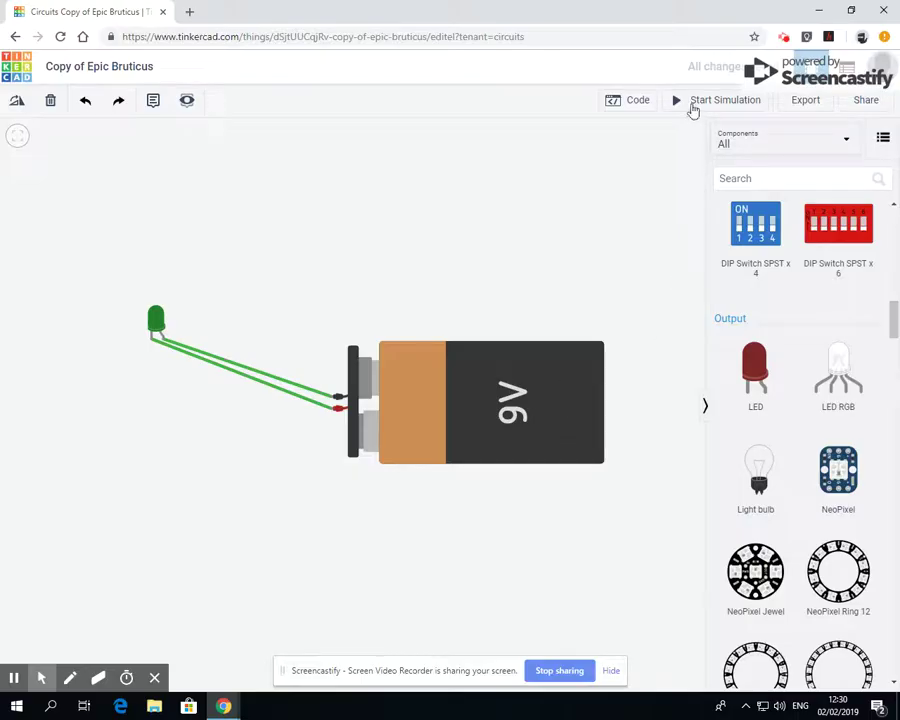
- Simulate the LED circuit, then stop it and delete the LED's wires
click(694, 110)
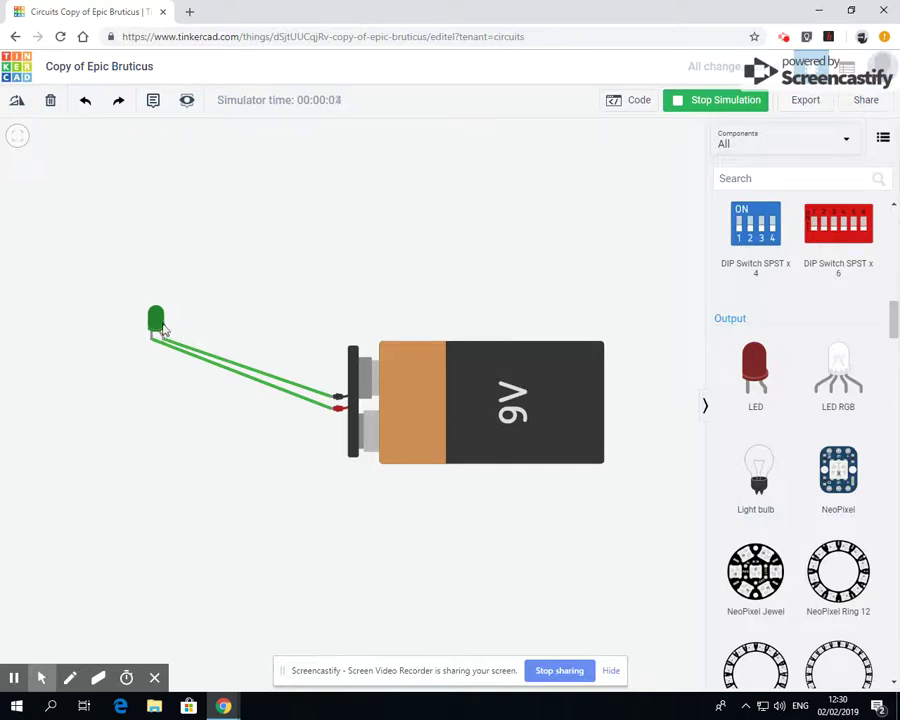
click(711, 104)
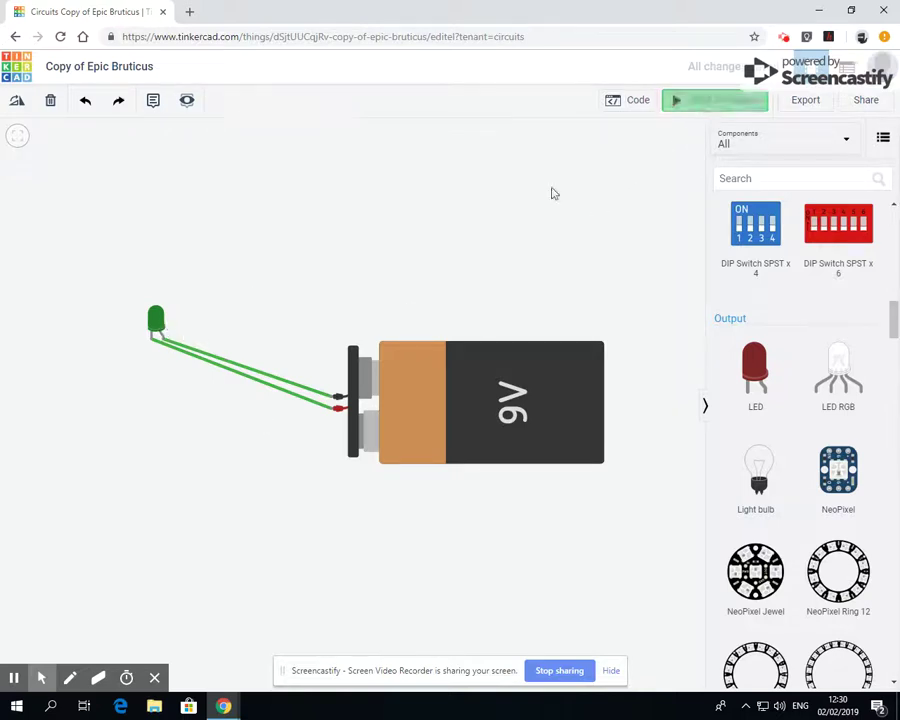
click(281, 391)
click(221, 376)
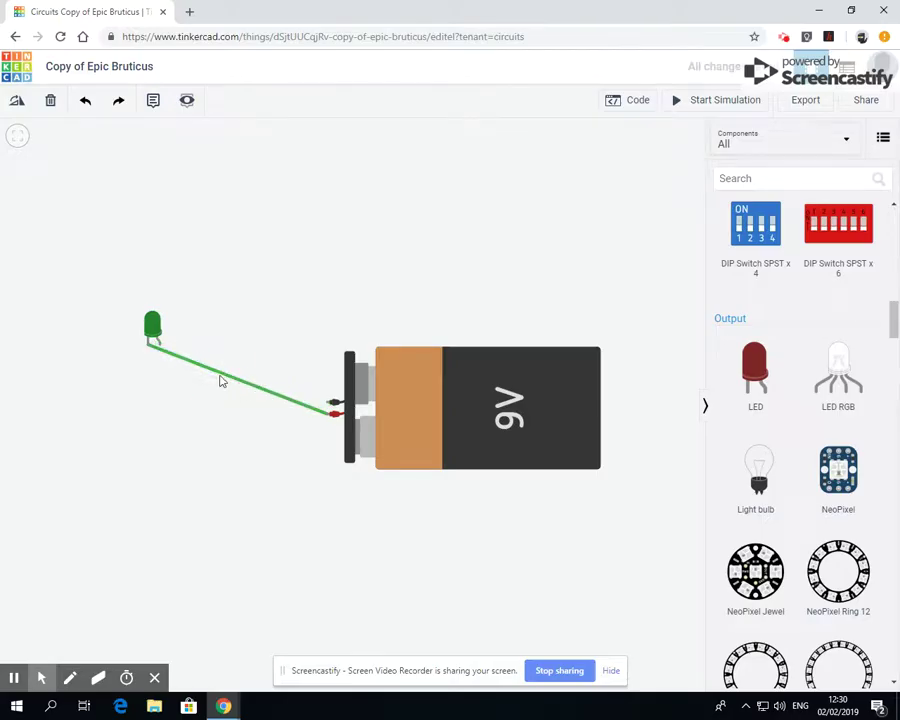
key(Delete)
- Redraw wires from the LED's anode and cathode to the 9V battery terminals
click(157, 343)
click(327, 414)
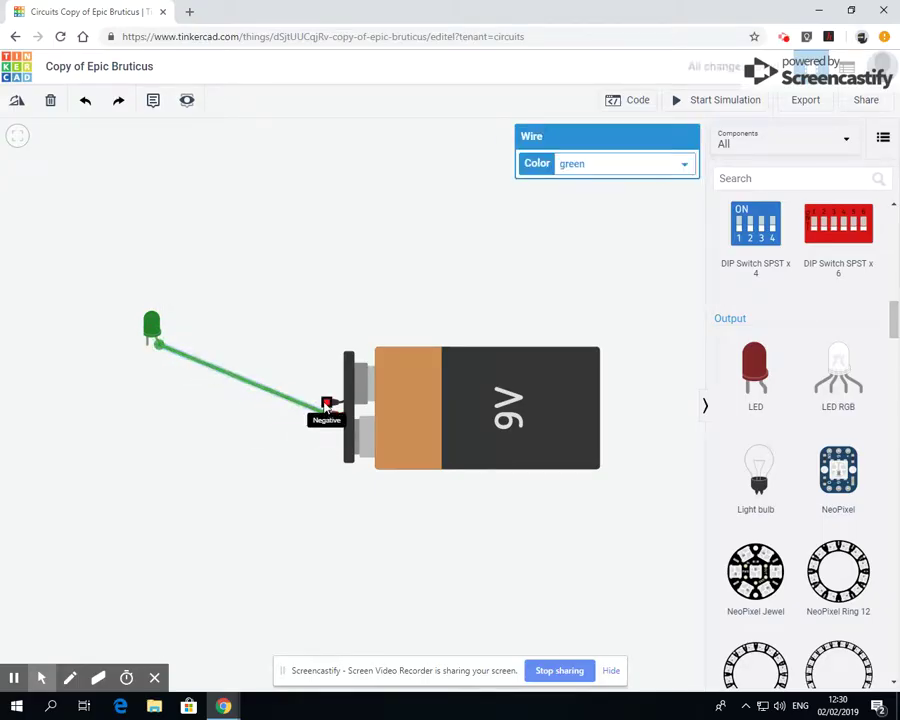
click(328, 401)
click(147, 343)
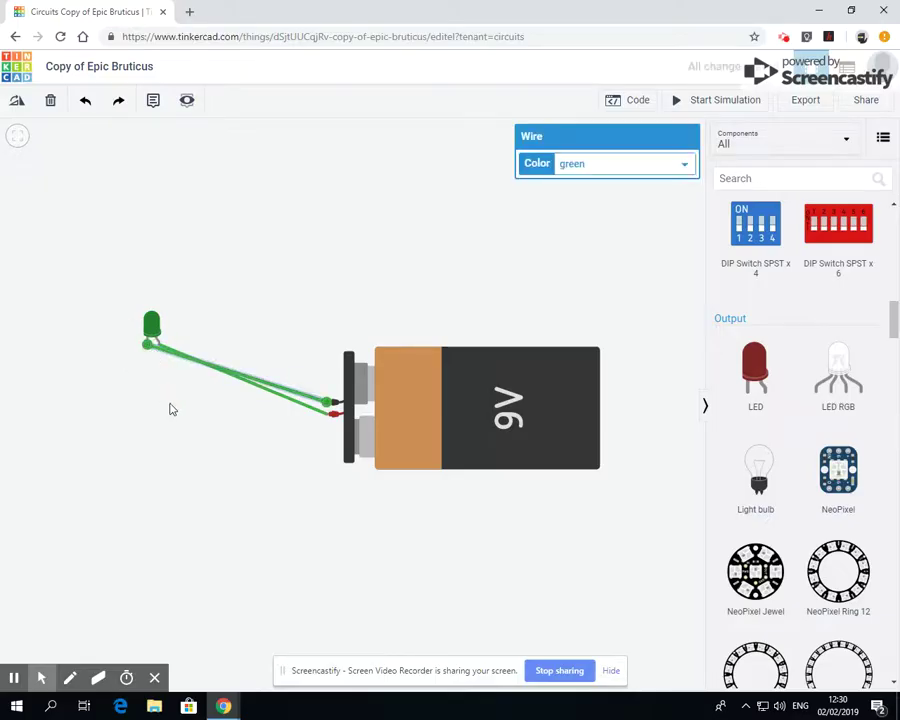
click(461, 493)
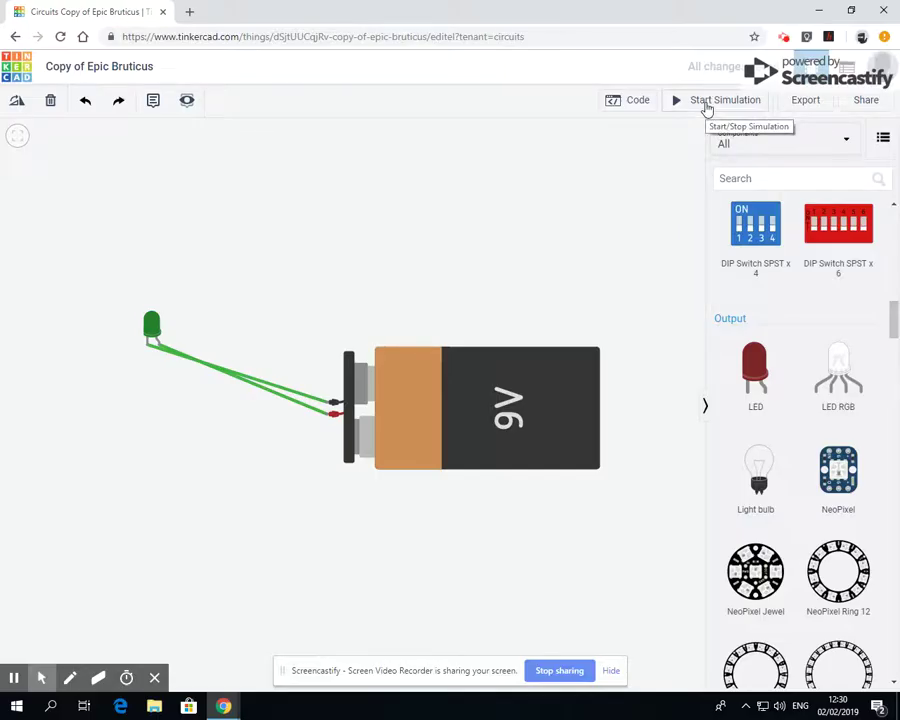
- Simulate to show the LED blowing from excess current, then delete the LED
click(705, 104)
mouse_move(145, 338)
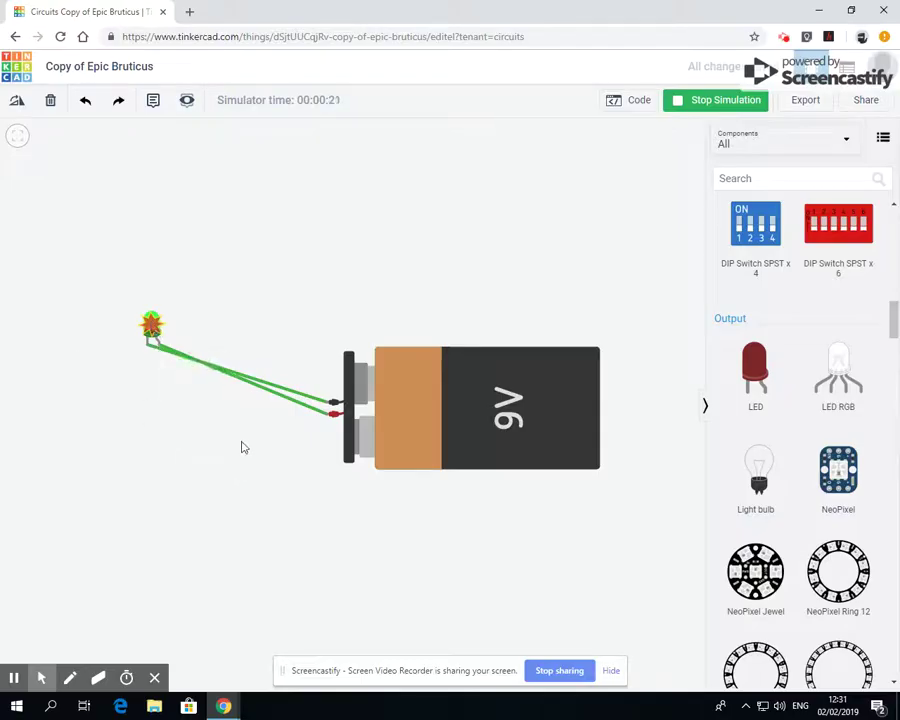
drag(120, 297, 168, 264)
click(197, 295)
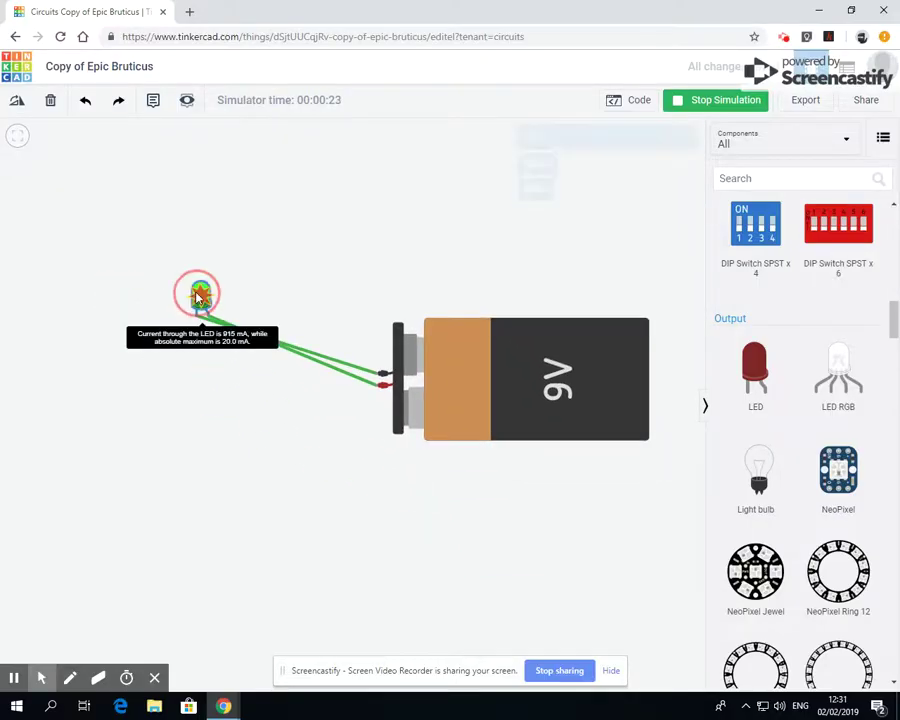
key(Delete)
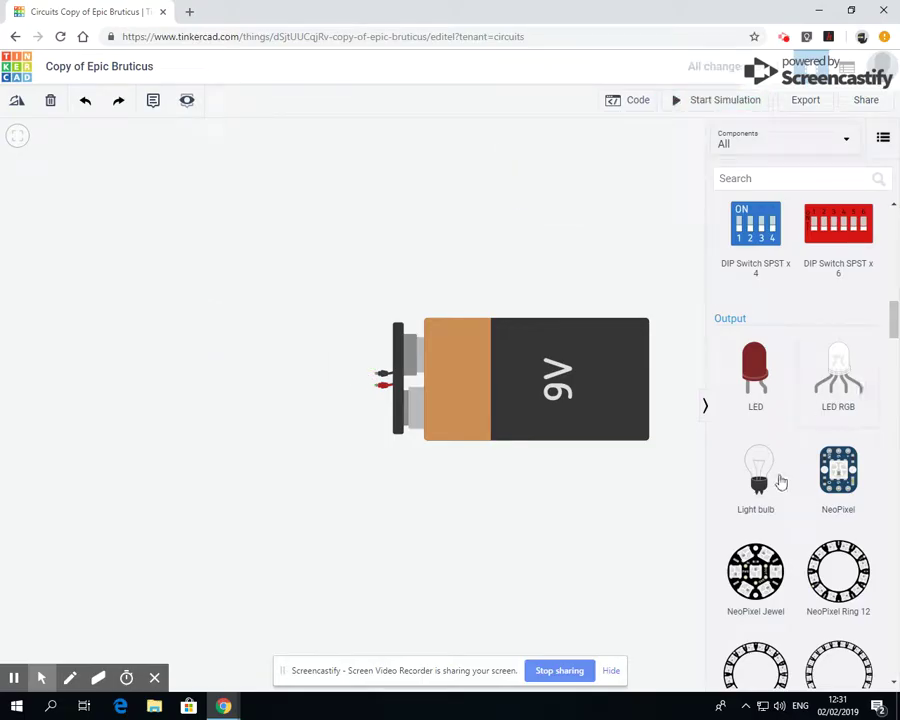
- Place a light bulb at the top-left, removing an accidental extra bulb
drag(779, 483, 100, 300)
drag(760, 490, 215, 270)
click(378, 374)
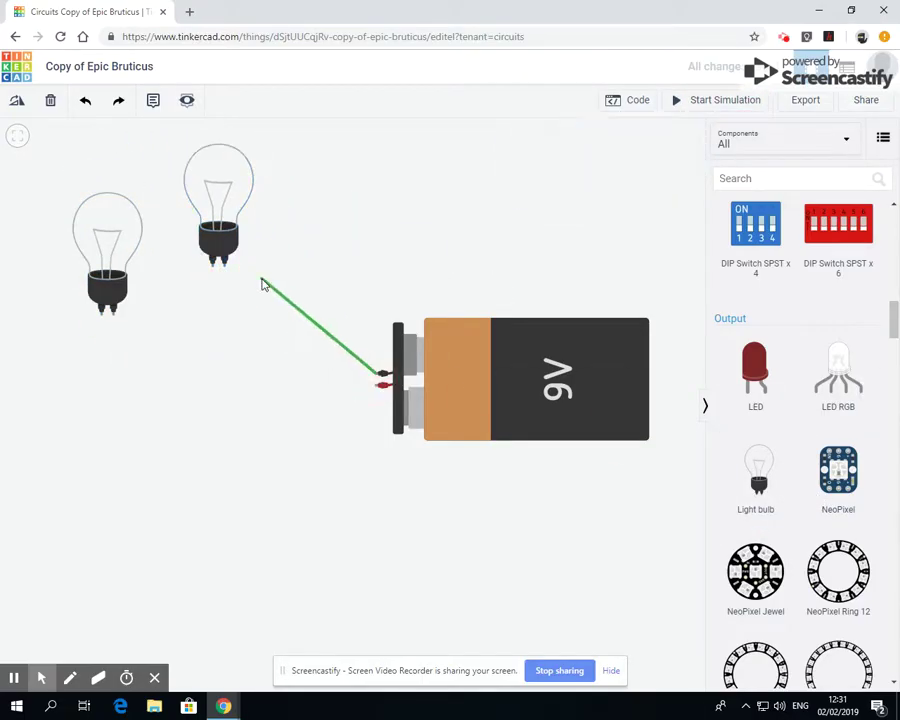
click(219, 205)
key(Escape)
click(203, 193)
key(Delete)
- Add a second 9V battery and position it above the first
drag(886, 325, 891, 390)
scroll(886, 323, down, 5)
drag(755, 405, 230, 535)
drag(440, 407, 365, 371)
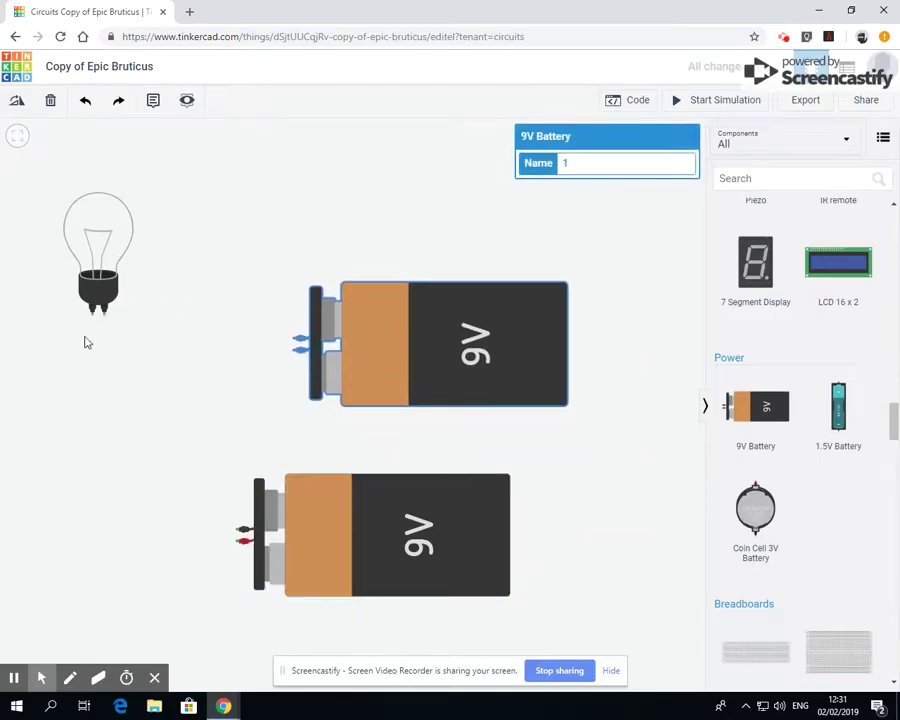
- Wire the bulb and both 9V batteries into one series loop
click(240, 539)
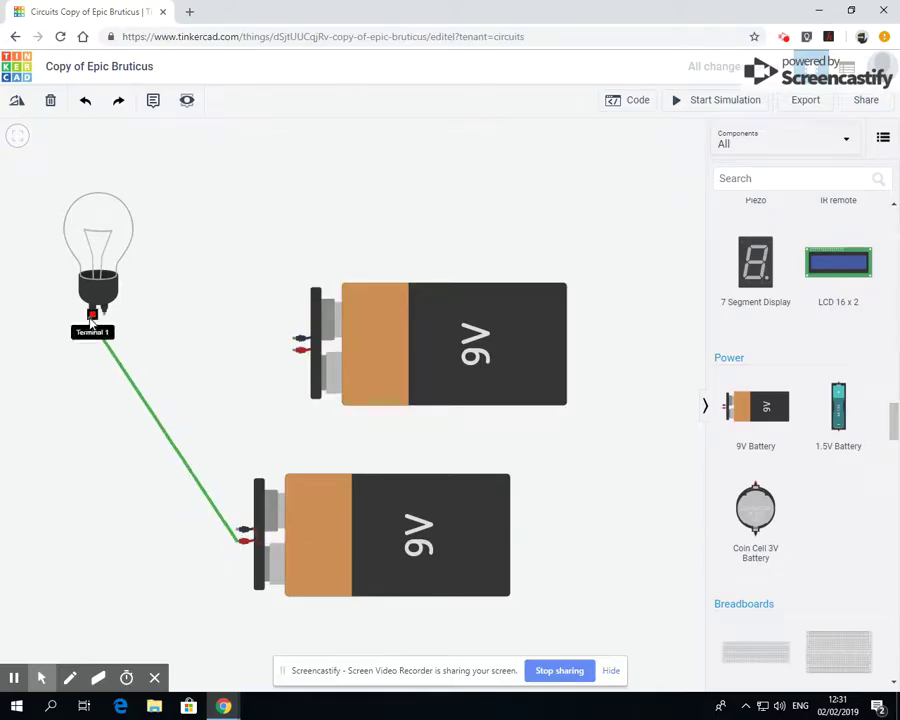
click(91, 318)
click(103, 315)
click(295, 341)
click(294, 349)
click(239, 530)
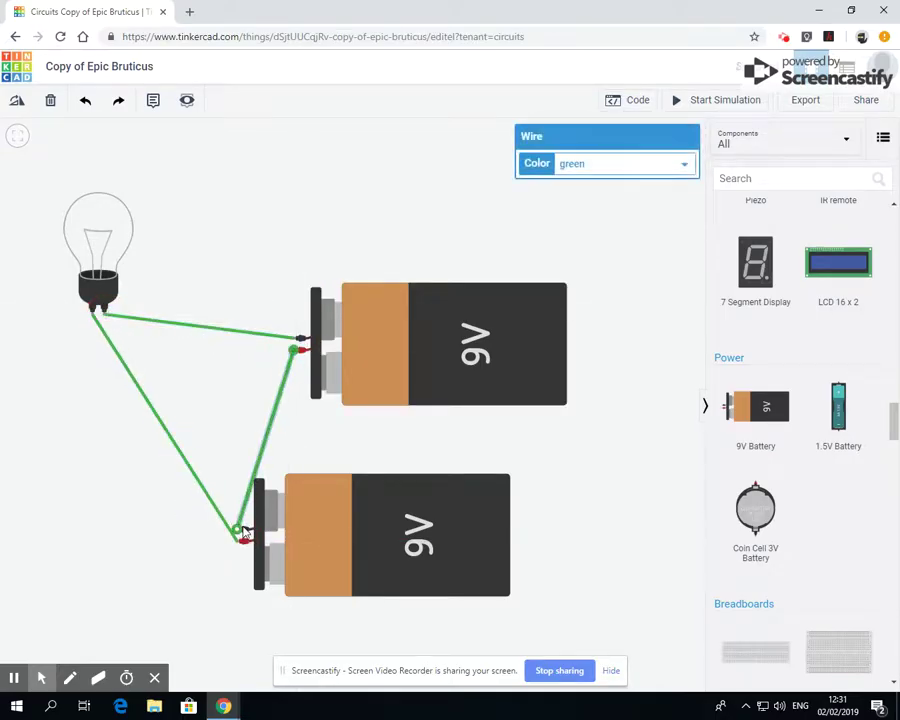
- Simulate the circuit, showing 353 mA through the bulb, then stop
click(702, 100)
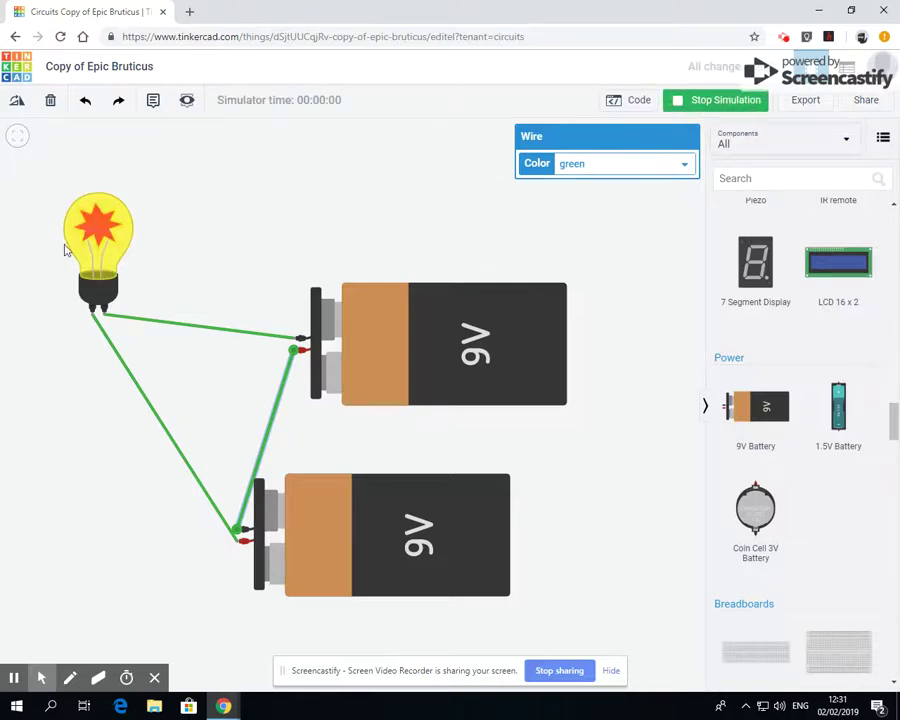
mouse_move(100, 225)
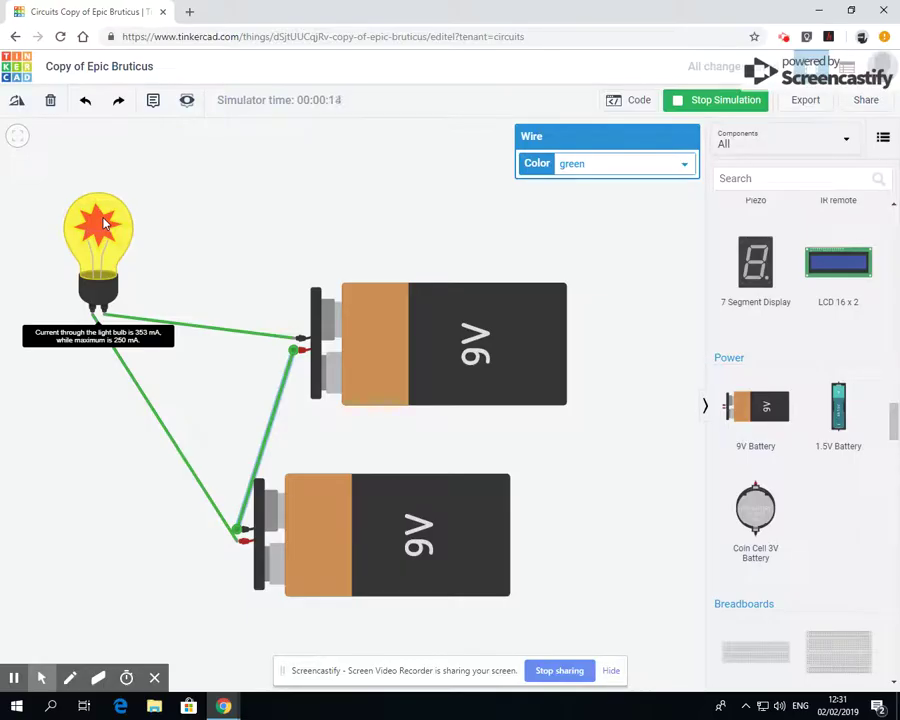
click(705, 110)
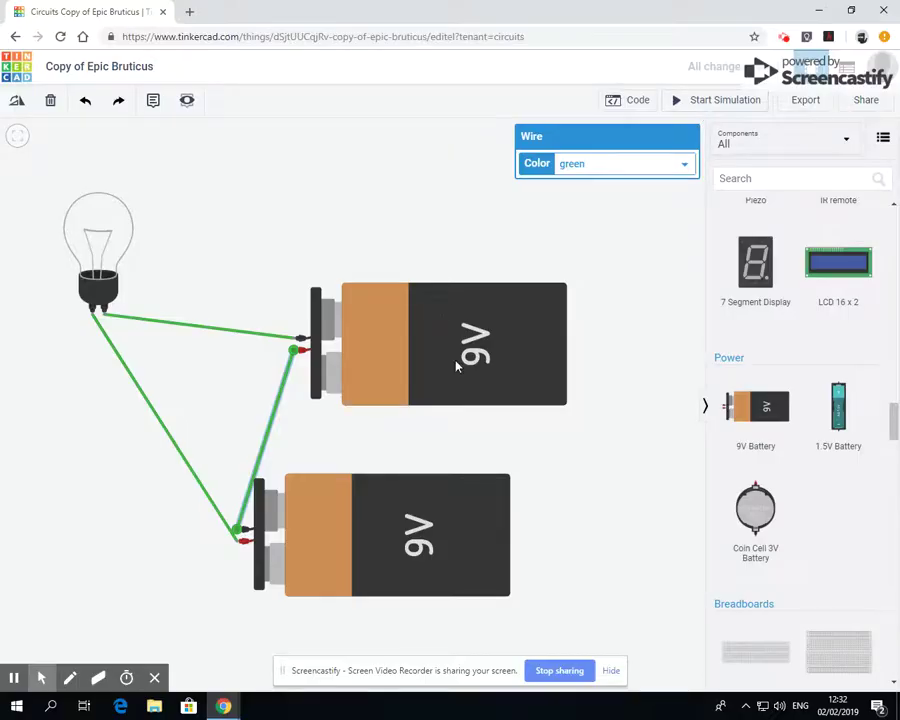
- Delete the upper 9V battery and the leftover bulb wire
click(445, 312)
key(Delete)
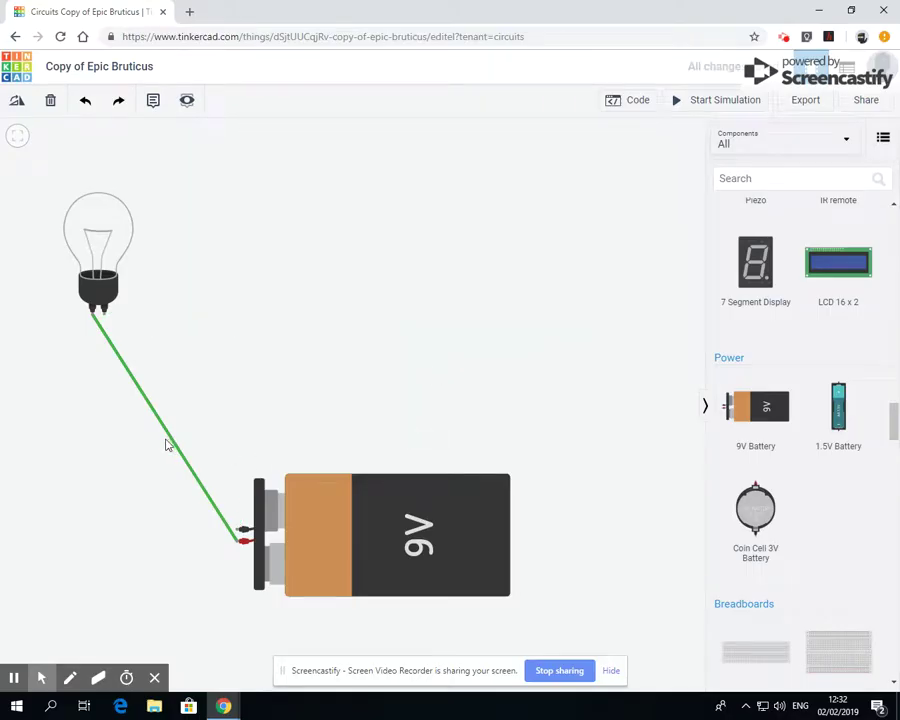
click(172, 443)
key(Delete)
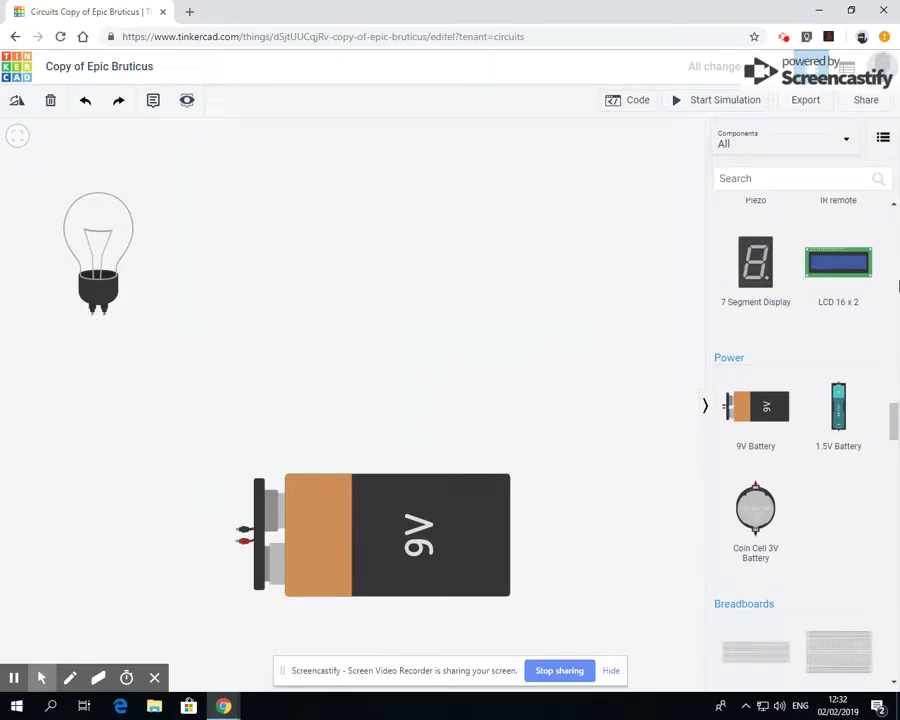
- Wire an AA 1.5V battery to both bulb terminals, then run and stop the simulation
drag(838, 405, 277, 160)
click(94, 314)
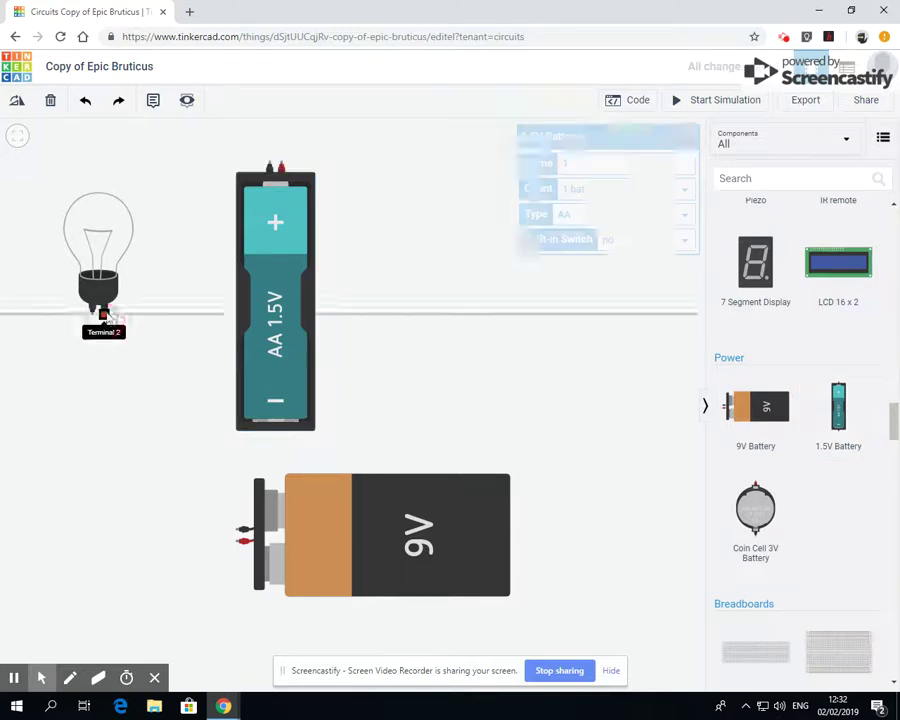
click(269, 161)
click(284, 169)
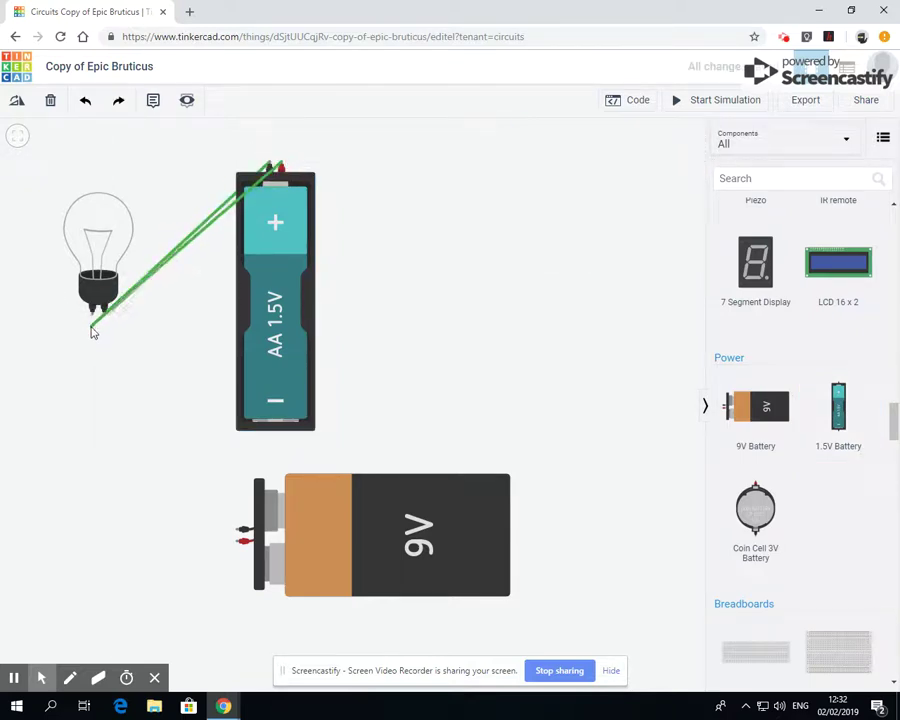
click(94, 318)
click(696, 101)
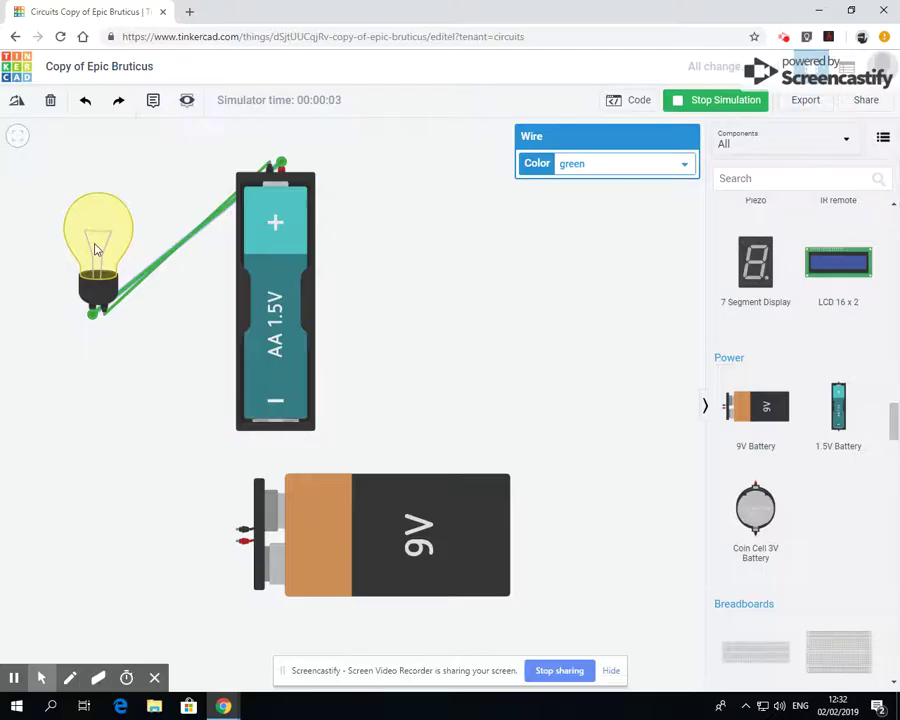
click(694, 104)
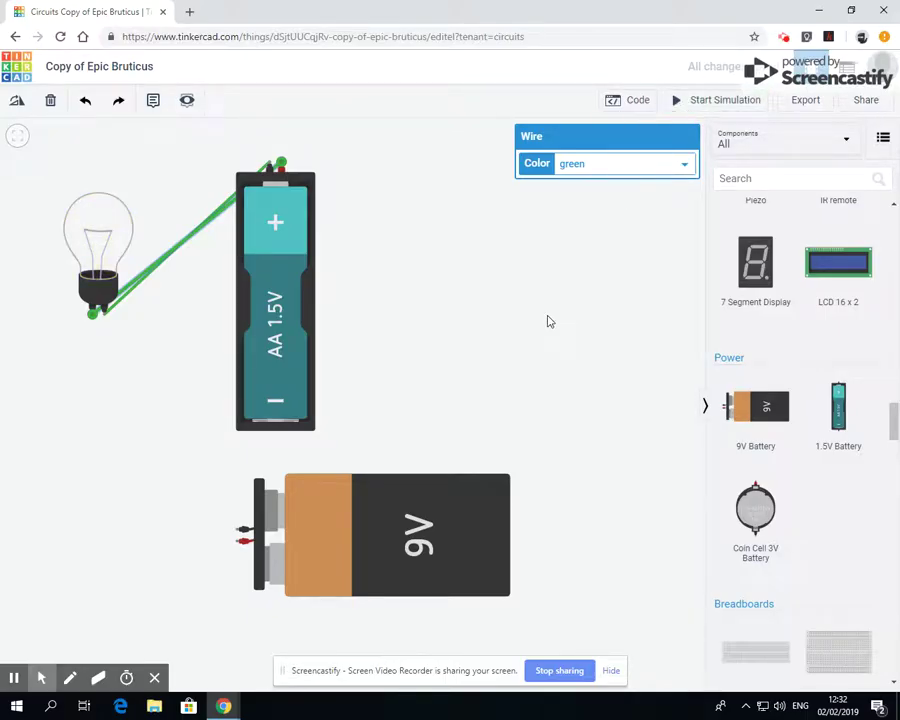